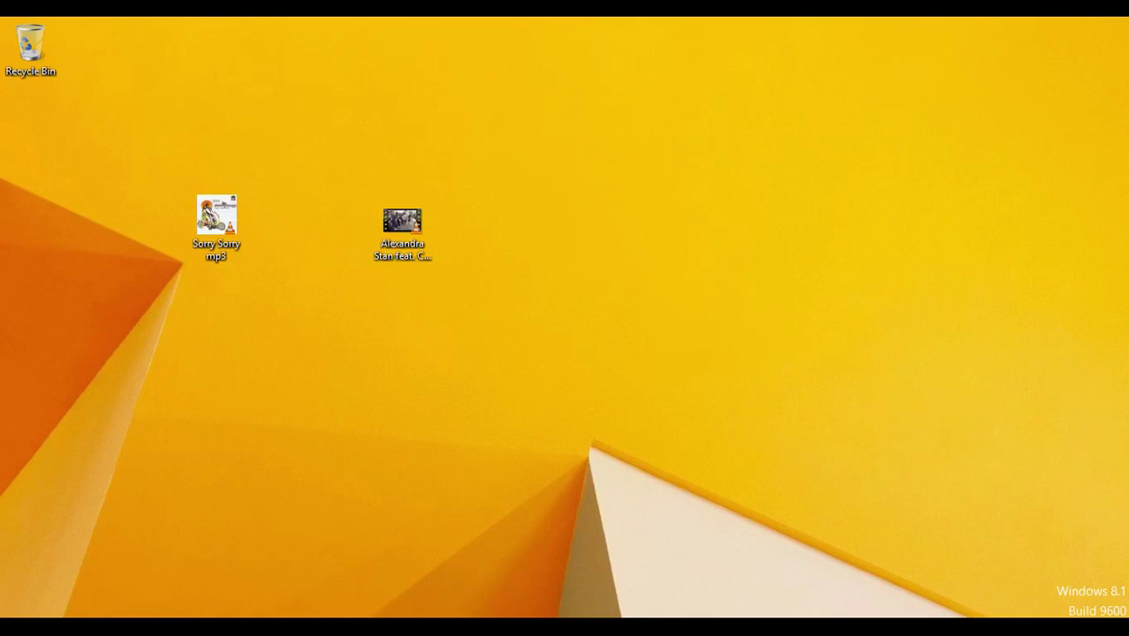
# Launch a new Google Chrome window from the taskbar and focus the Google search box.
pyautogui.rightClick(170, 628)
pyautogui.click(188, 573)
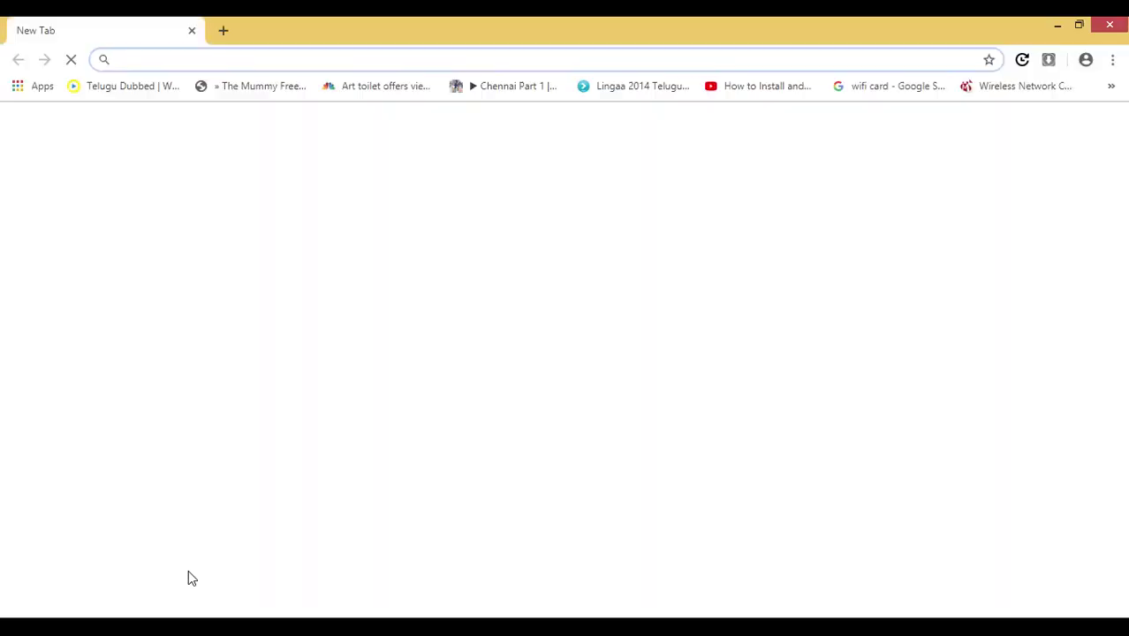
pyautogui.click(481, 361)
pyautogui.click(481, 361)
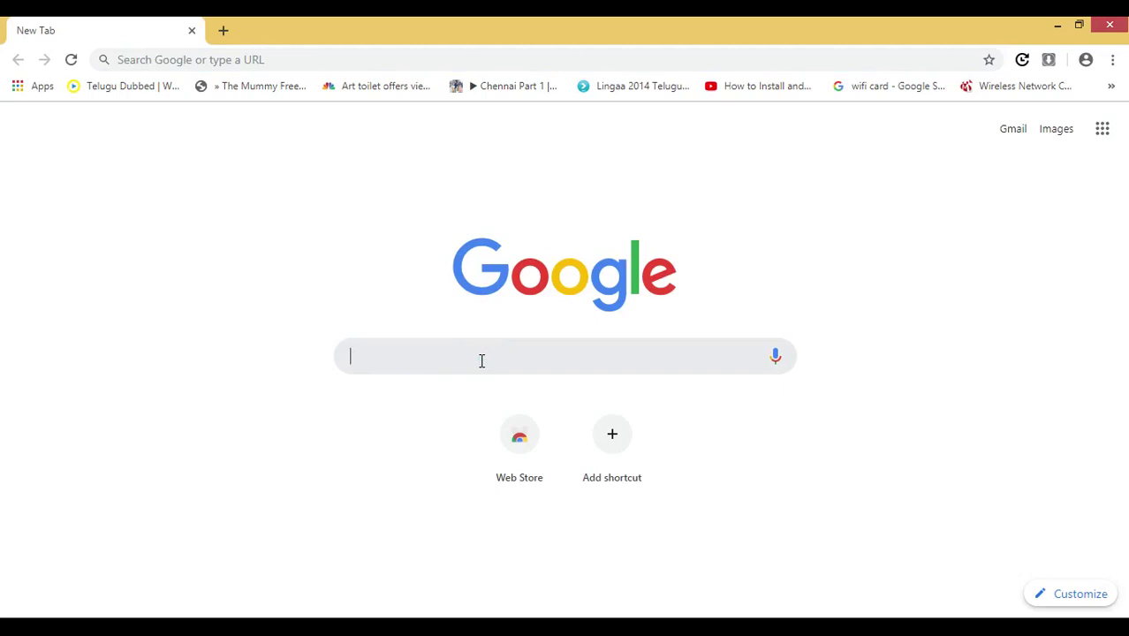
# Search Google for 'add music to video online' and find the Voice2v result.
pyautogui.write('addmus')
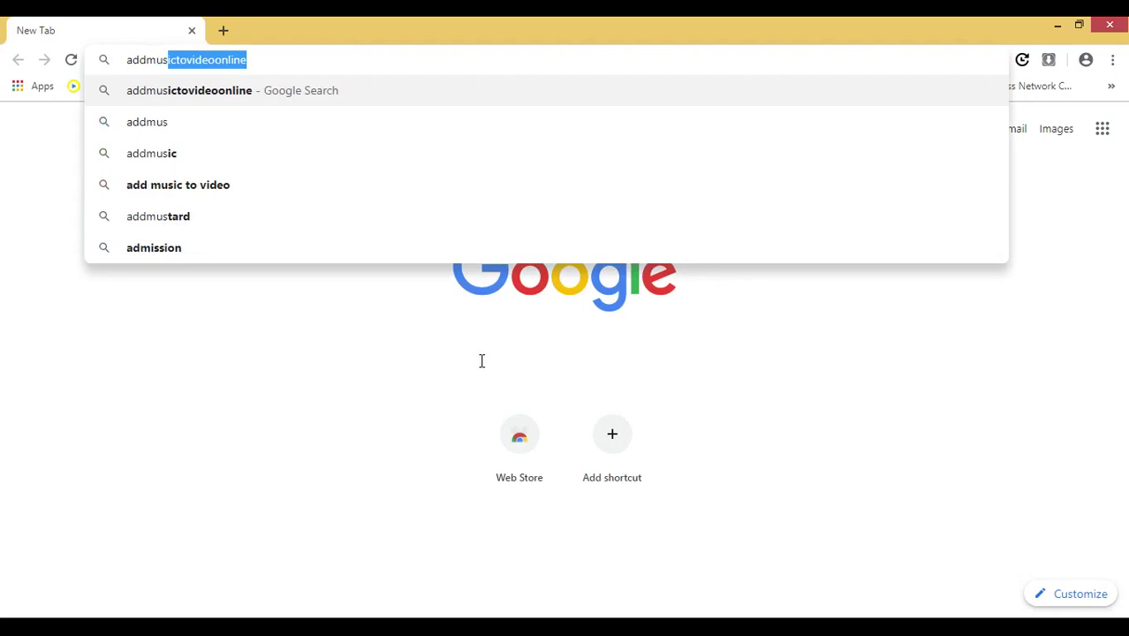
pyautogui.write('ictovi')
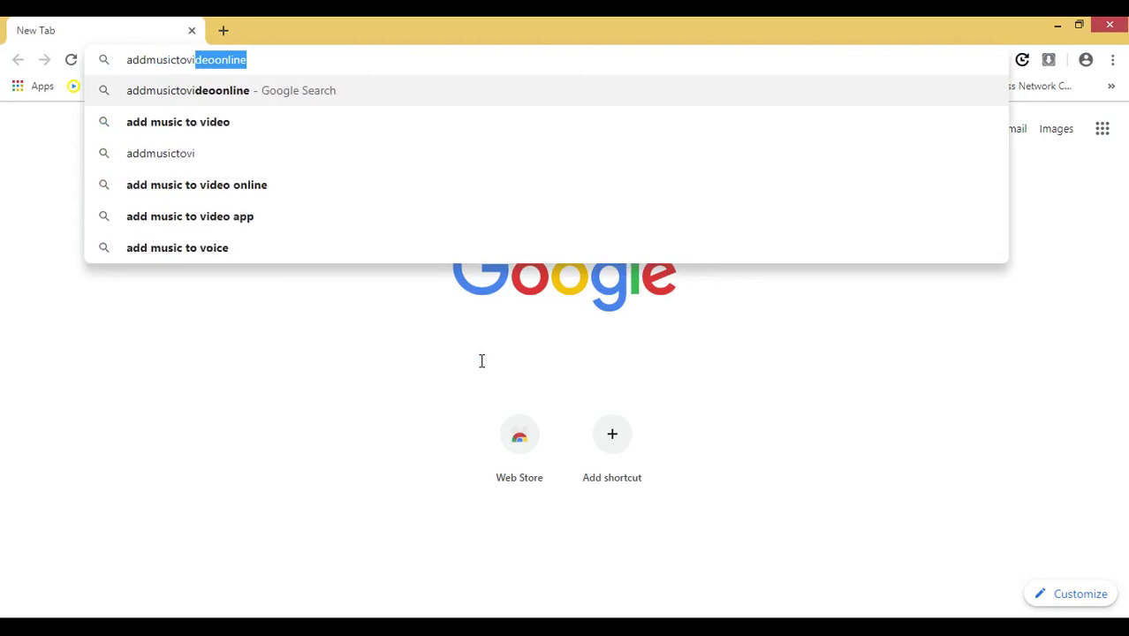
pyautogui.write('deoonline')
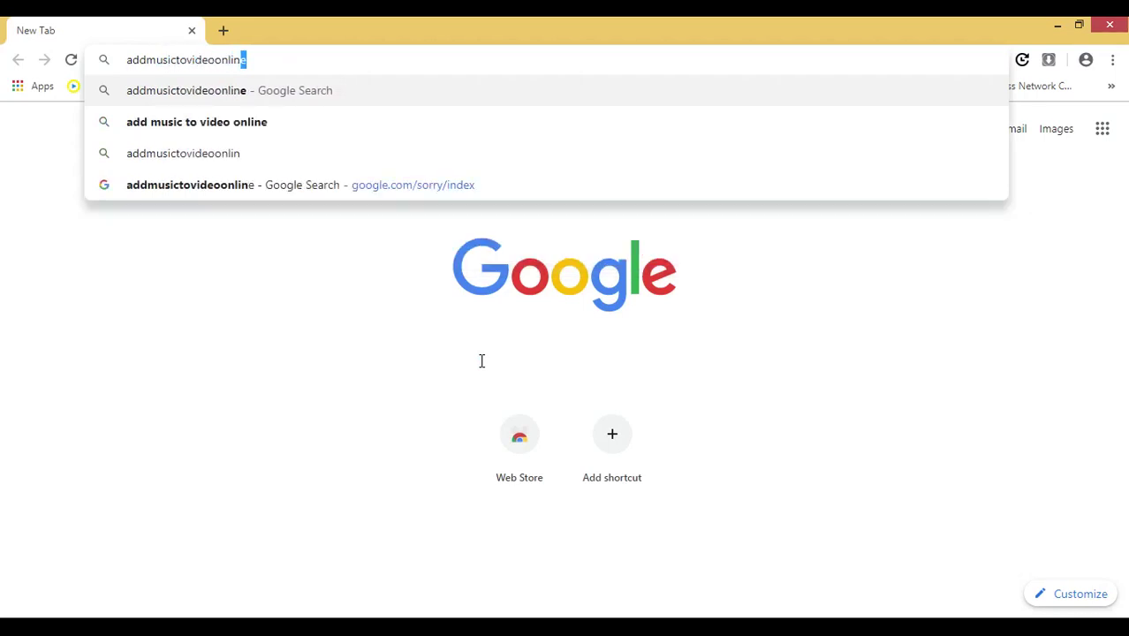
pyautogui.press('Return')
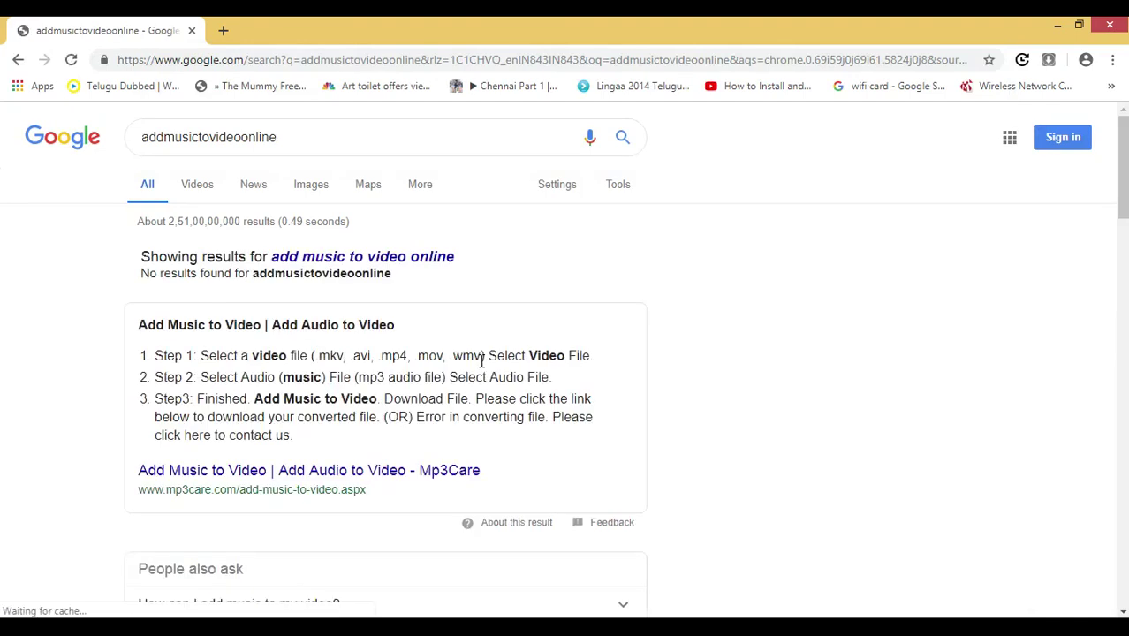
pyautogui.click(415, 254)
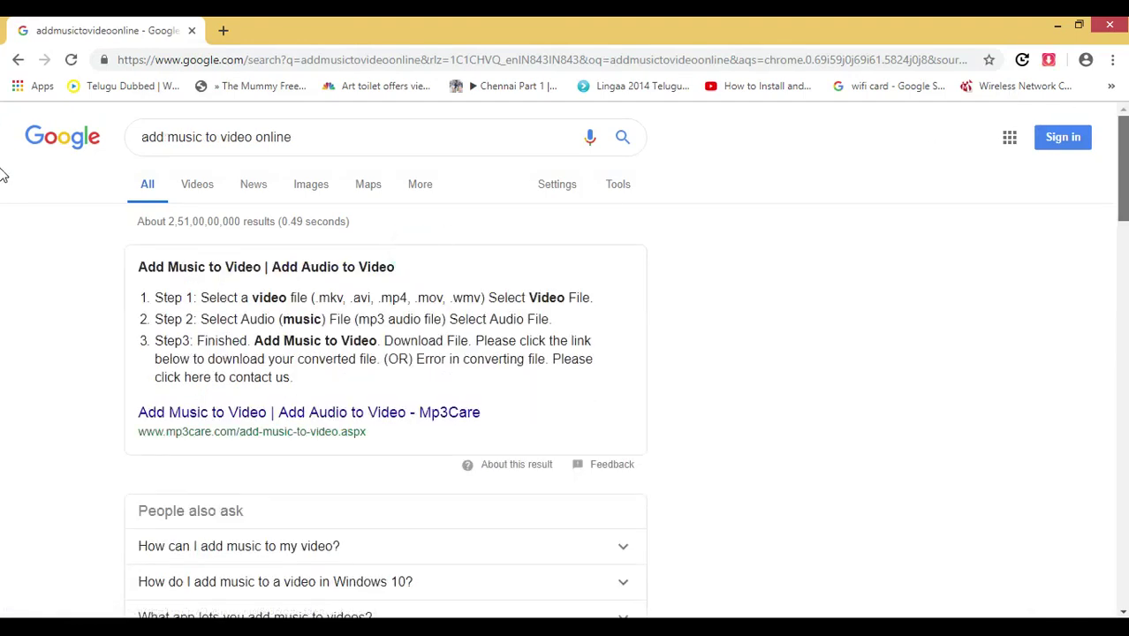
pyautogui.scroll(-9, 2, 265)
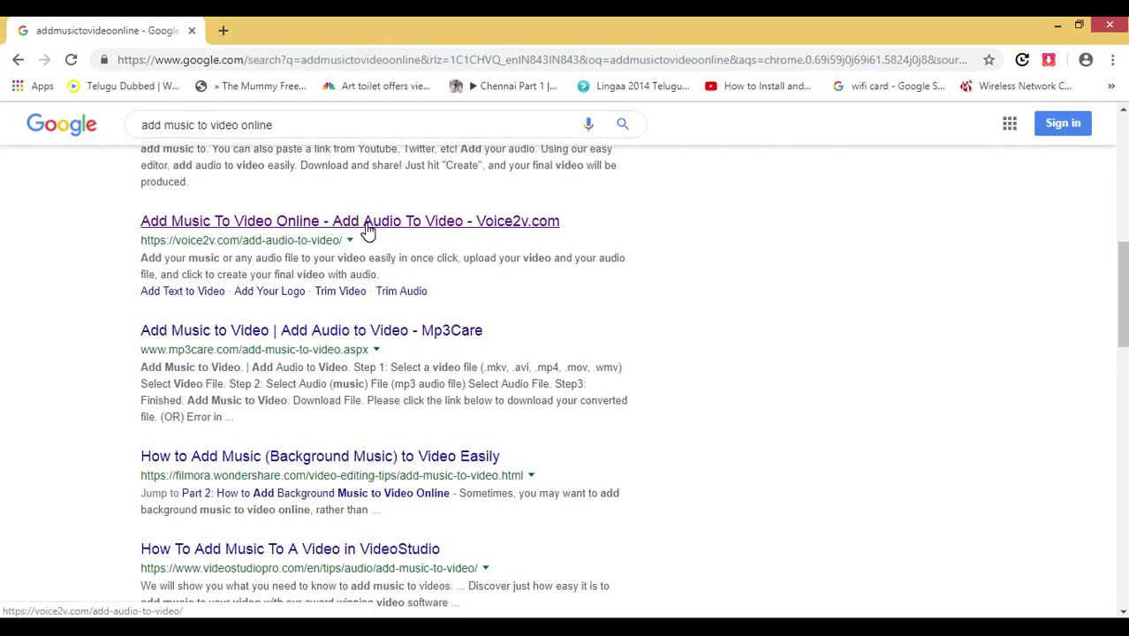
pyautogui.rightClick(329, 226)
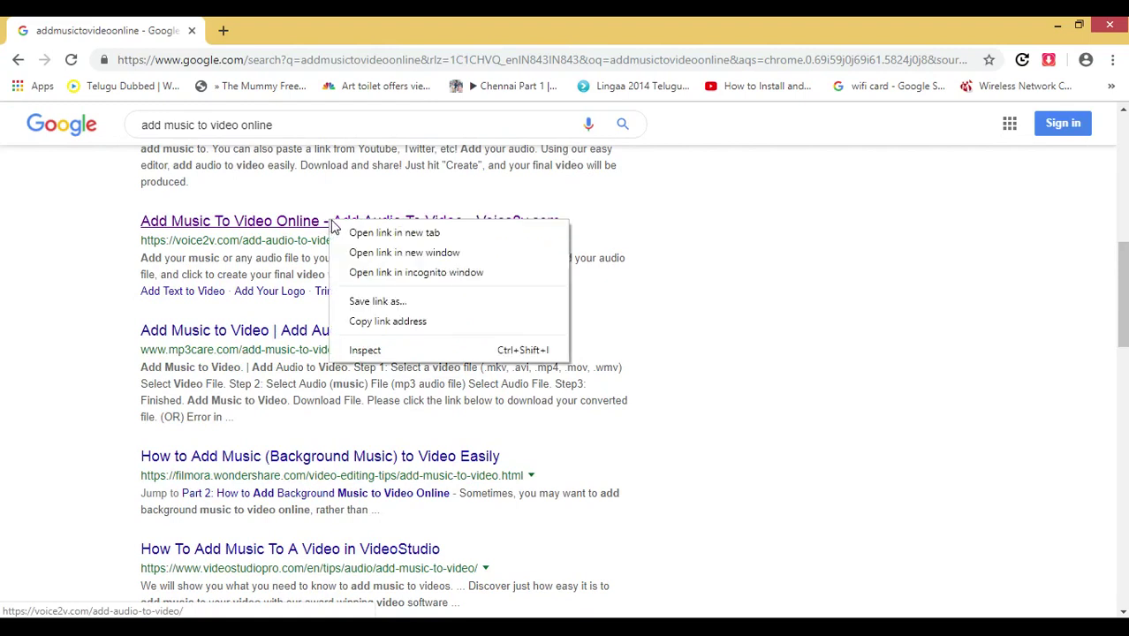
# Open the Voice2v Add Music To Video Online page.
pyautogui.click(294, 226)
pyautogui.click(294, 227)
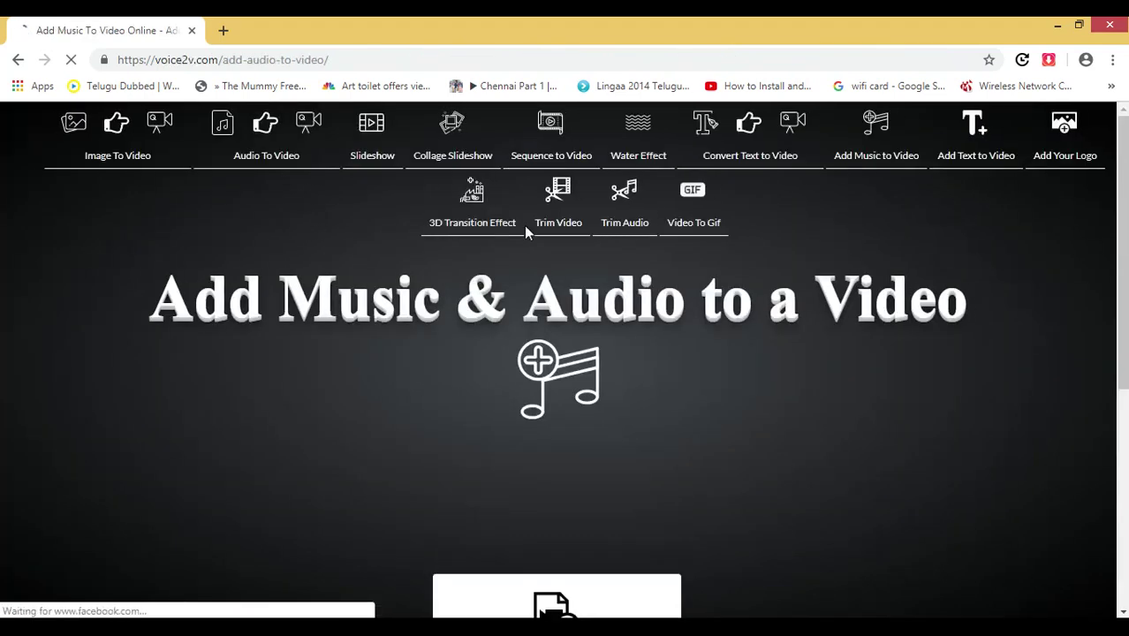
pyautogui.scroll(-2, 1, 292)
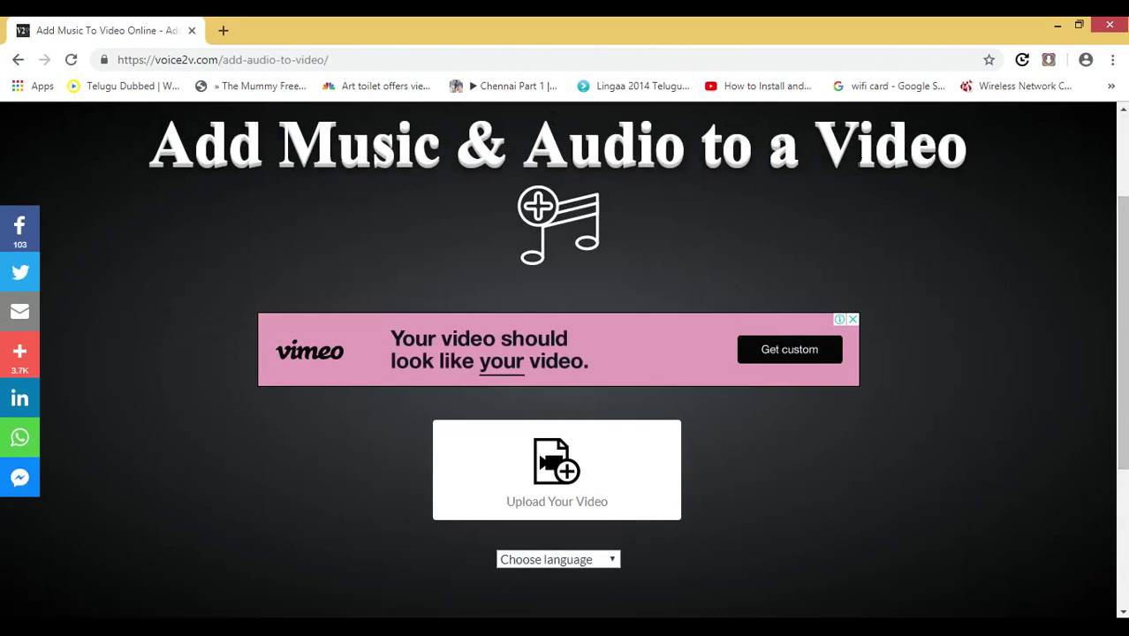
# Upload the Alexandra Stan Vanilla Chocolat MP4 video from the Desktop.
pyautogui.click(549, 469)
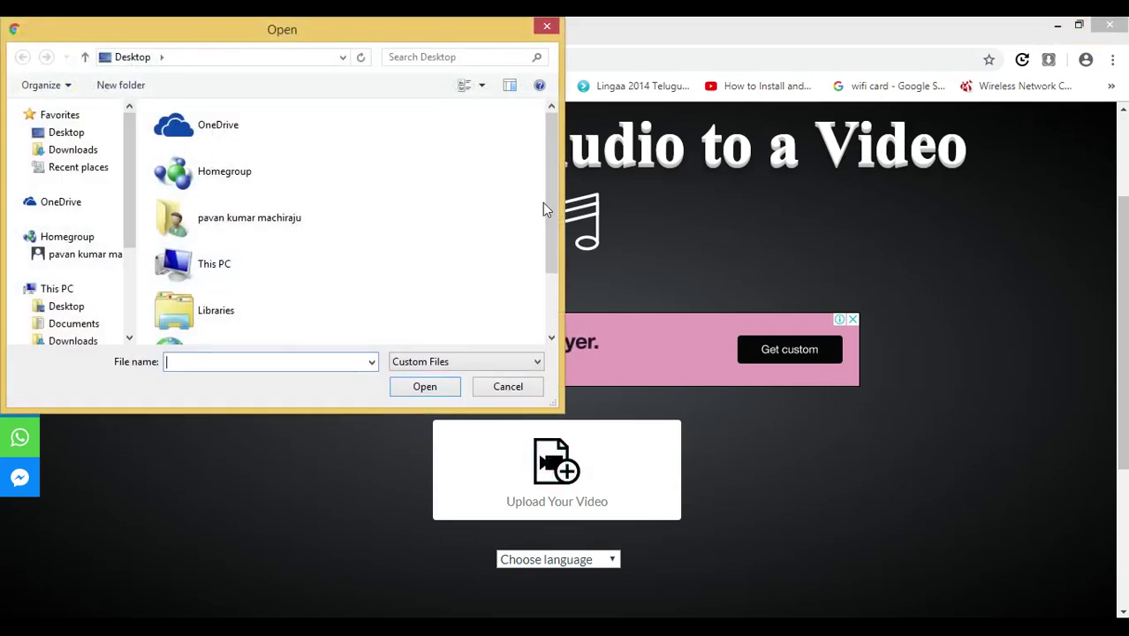
pyautogui.moveTo(547, 202); pyautogui.dragTo(547, 270)
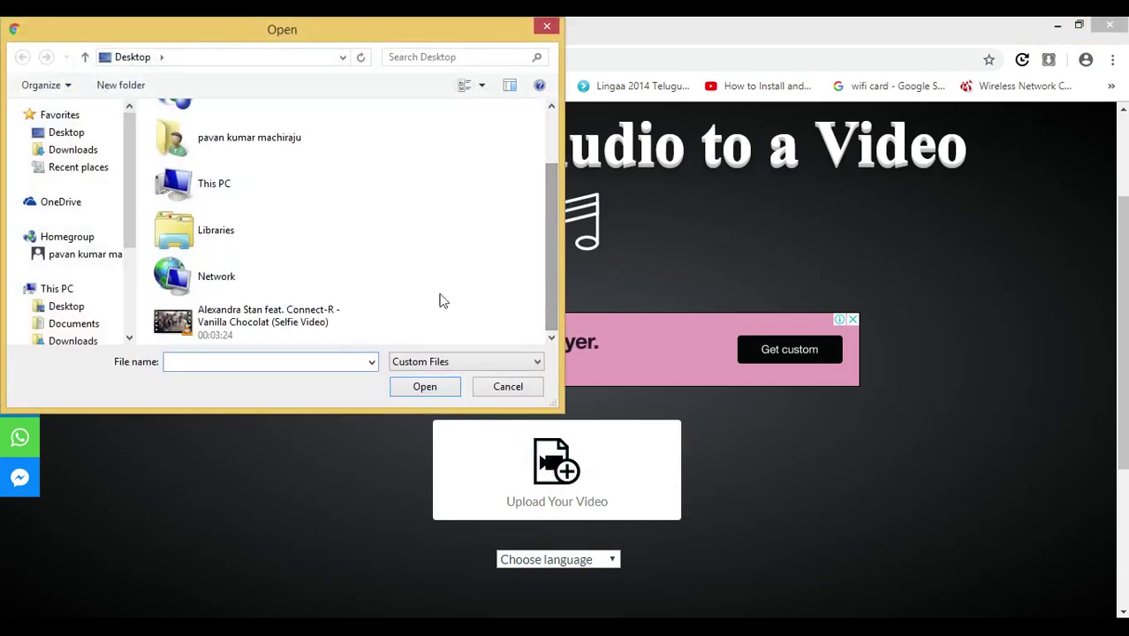
pyautogui.click(254, 323)
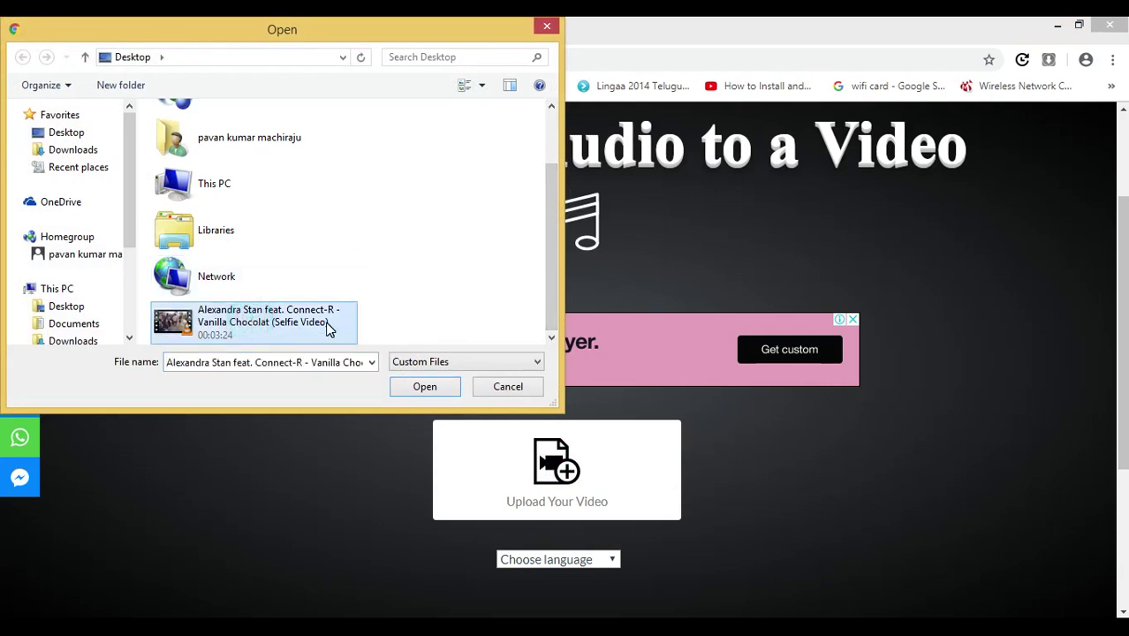
pyautogui.click(425, 387)
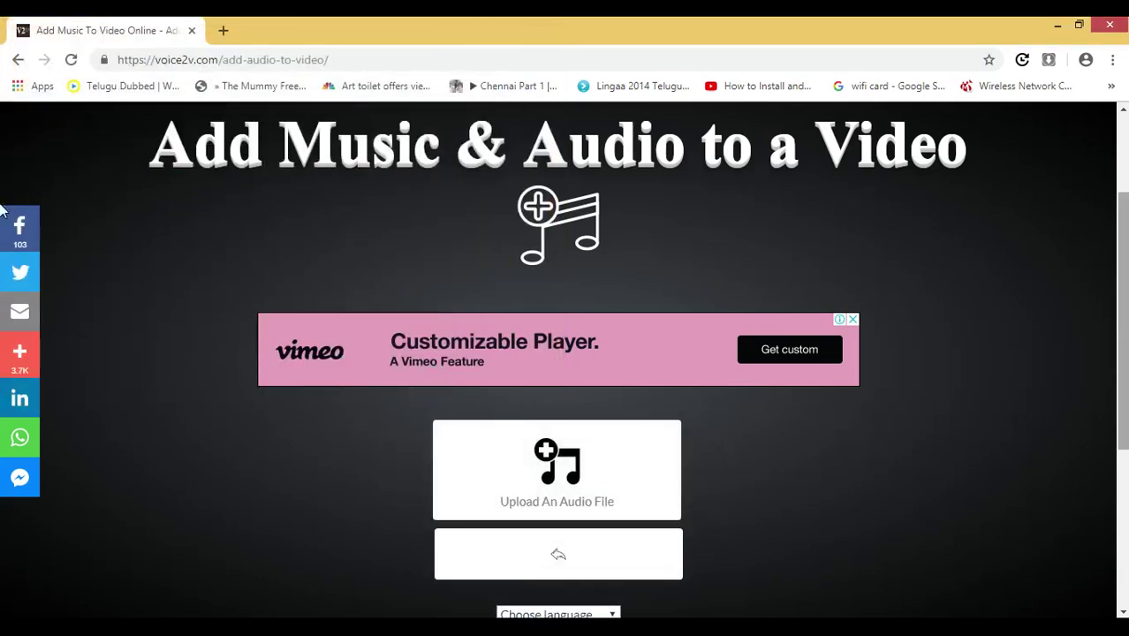
# Upload the Sorry Sorry MP3 as the song to add to the video.
pyautogui.scroll(-1, 541, 399)
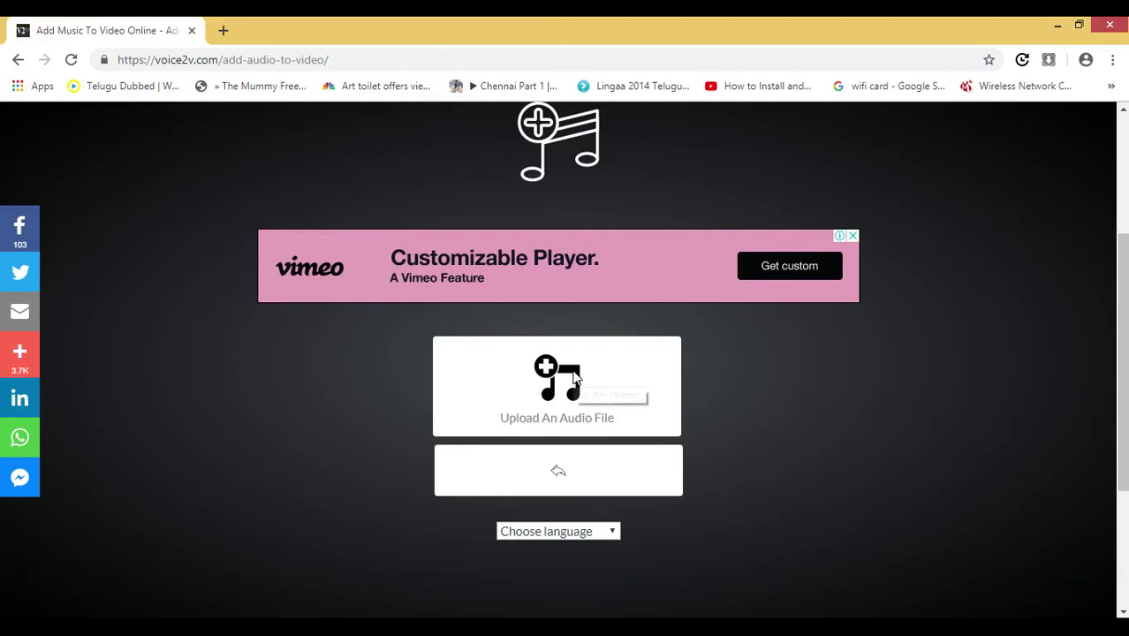
pyautogui.click(575, 380)
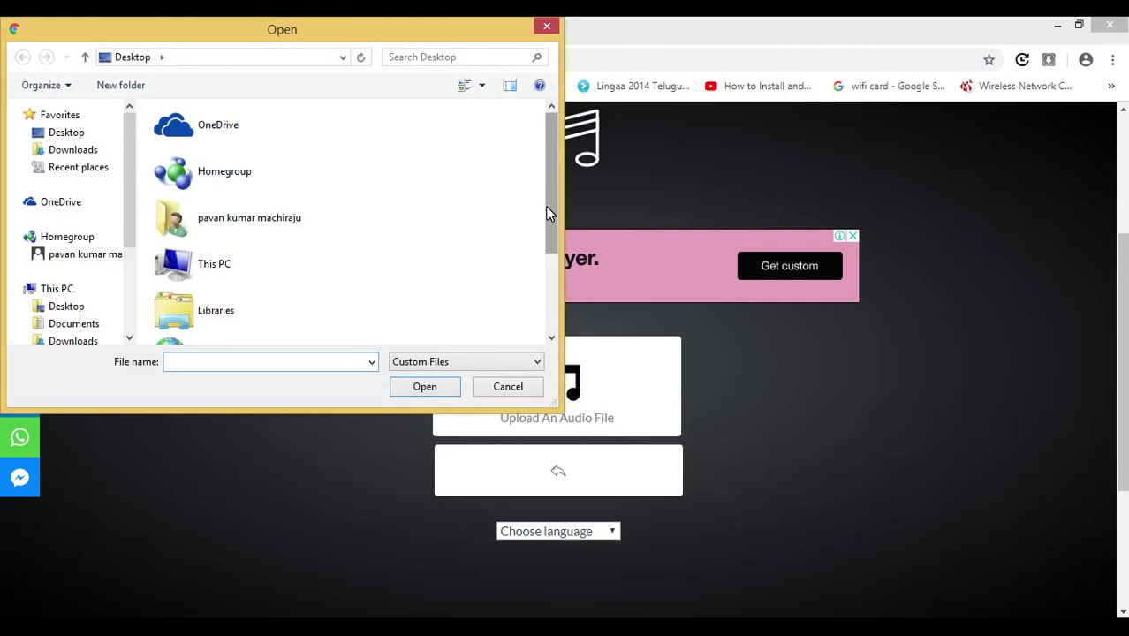
pyautogui.moveTo(546, 244); pyautogui.dragTo(547, 338)
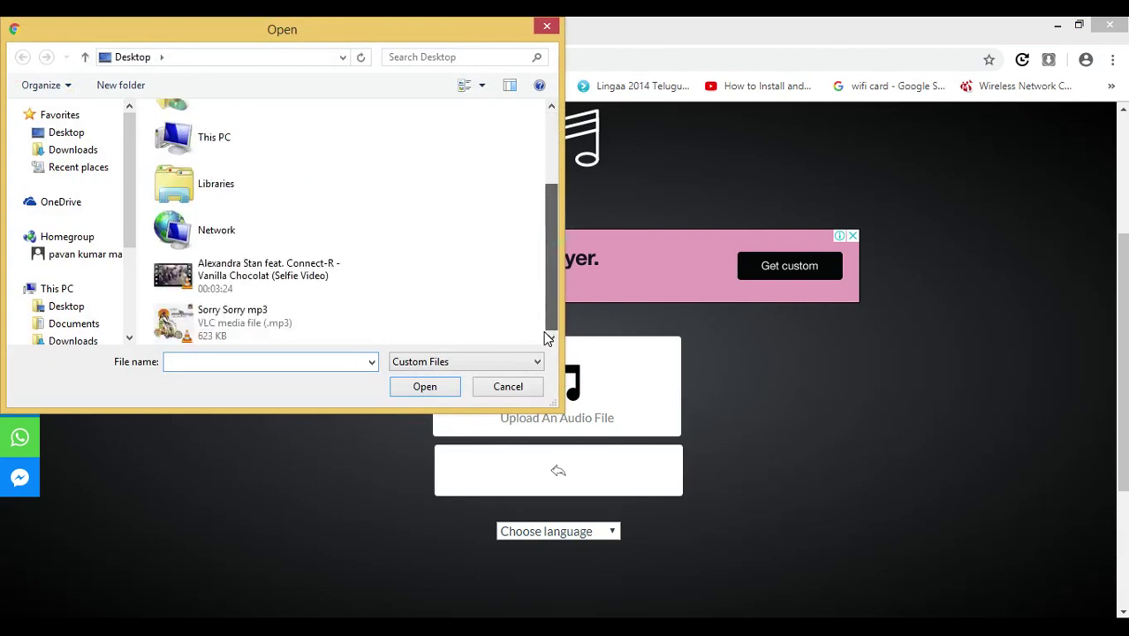
pyautogui.click(185, 327)
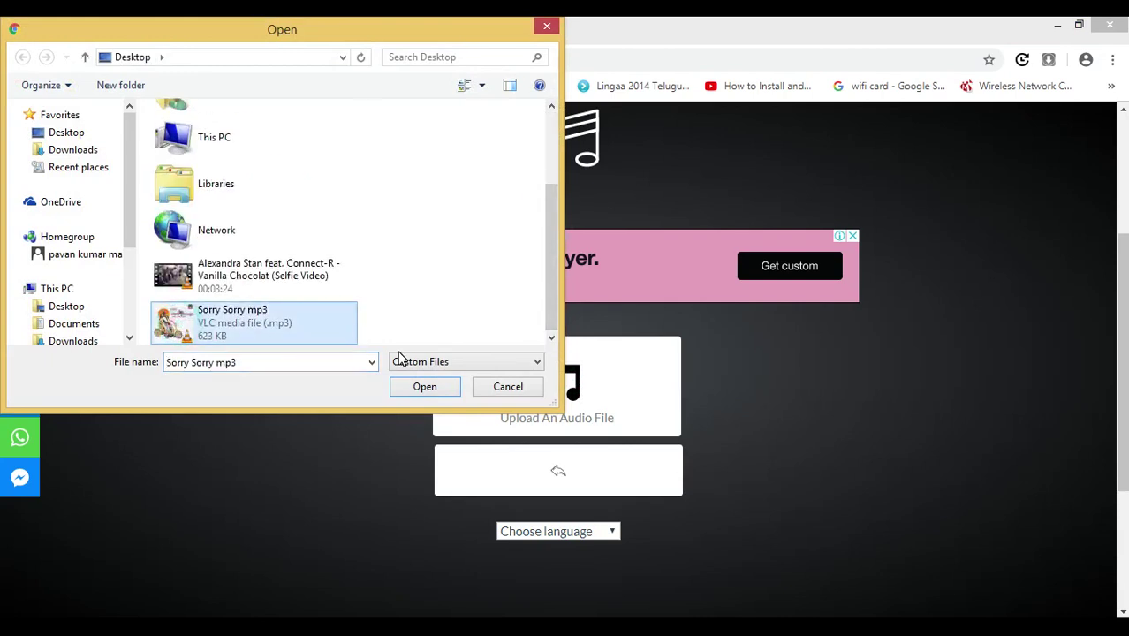
pyautogui.click(434, 389)
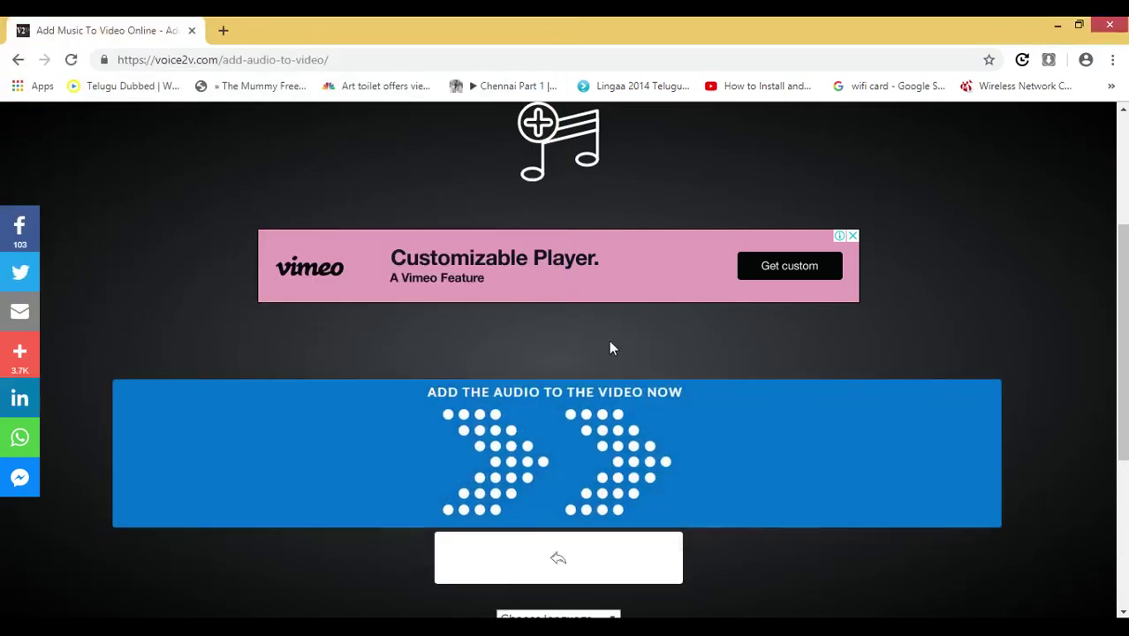
pyautogui.scroll(-1, 583, 344)
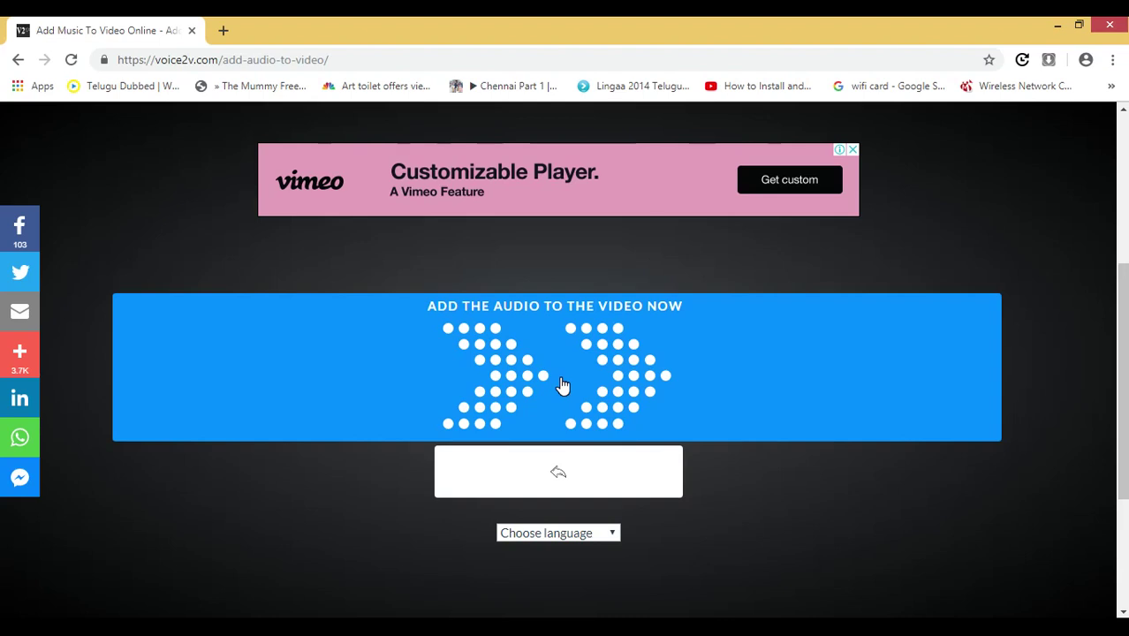
# Add the Sorry Sorry audio to the video and check the 3:24 preview.
pyautogui.click(522, 378)
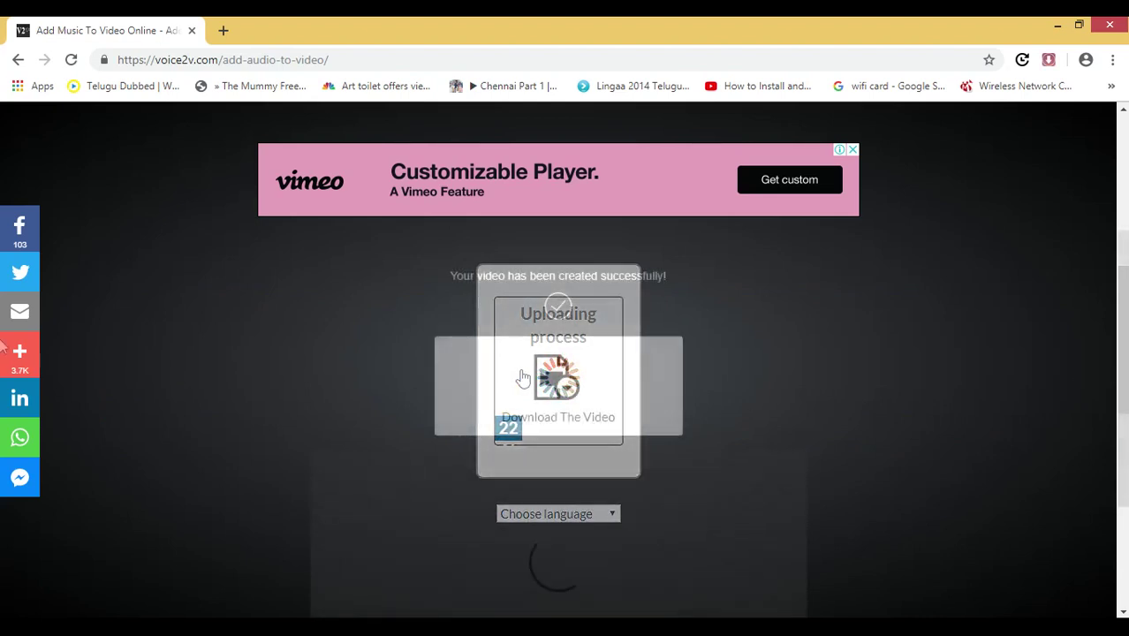
pyautogui.scroll(-3, 3, 344)
pyautogui.scroll(1, 3, 371)
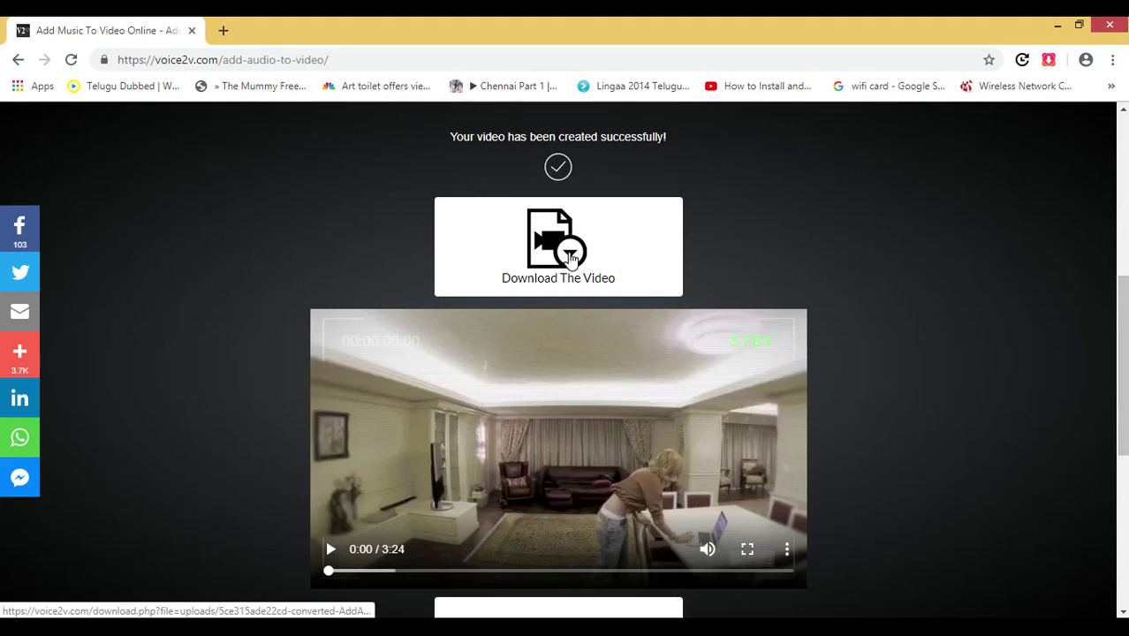
# Download the merged video to the Desktop as MyVideo-Voice2v-com.mp4.
pyautogui.click(571, 257)
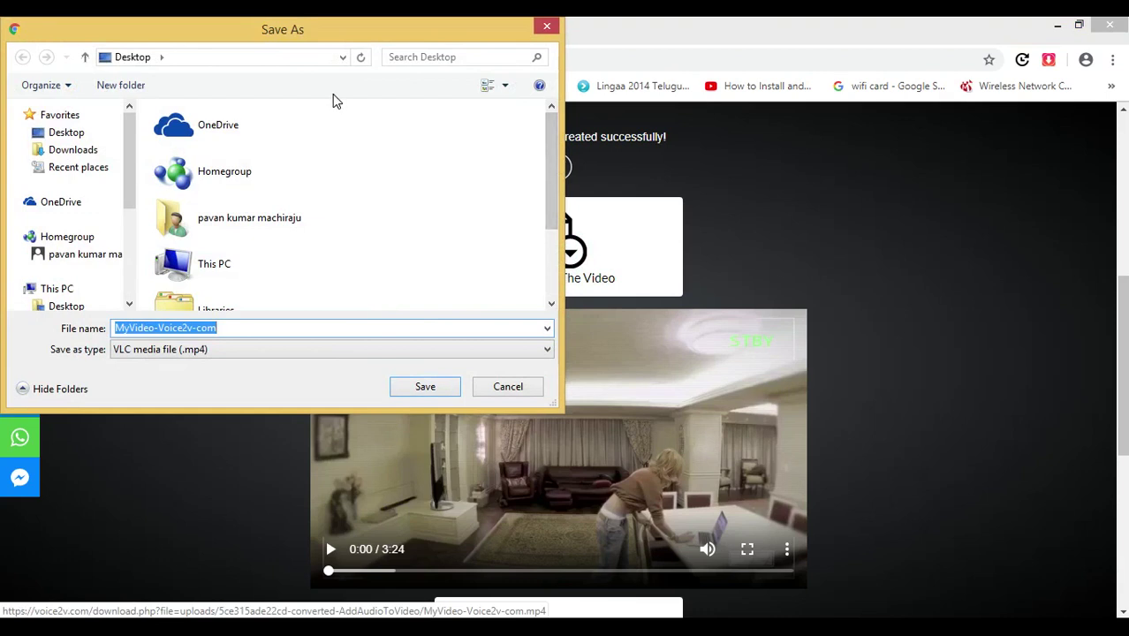
pyautogui.scroll(-2, 552, 161)
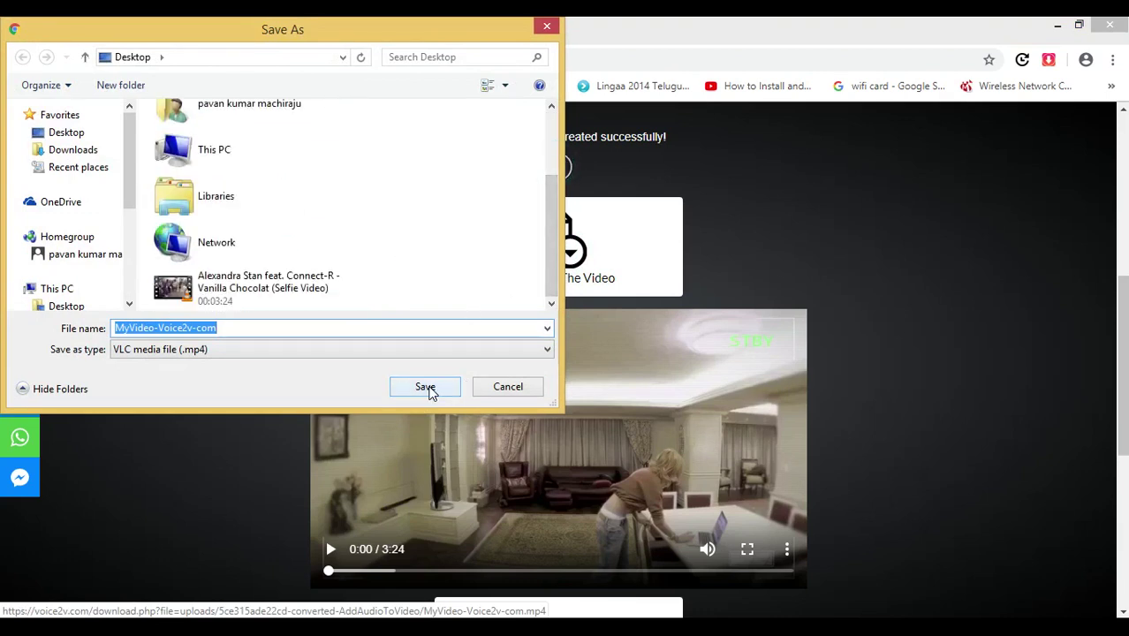
pyautogui.click(427, 388)
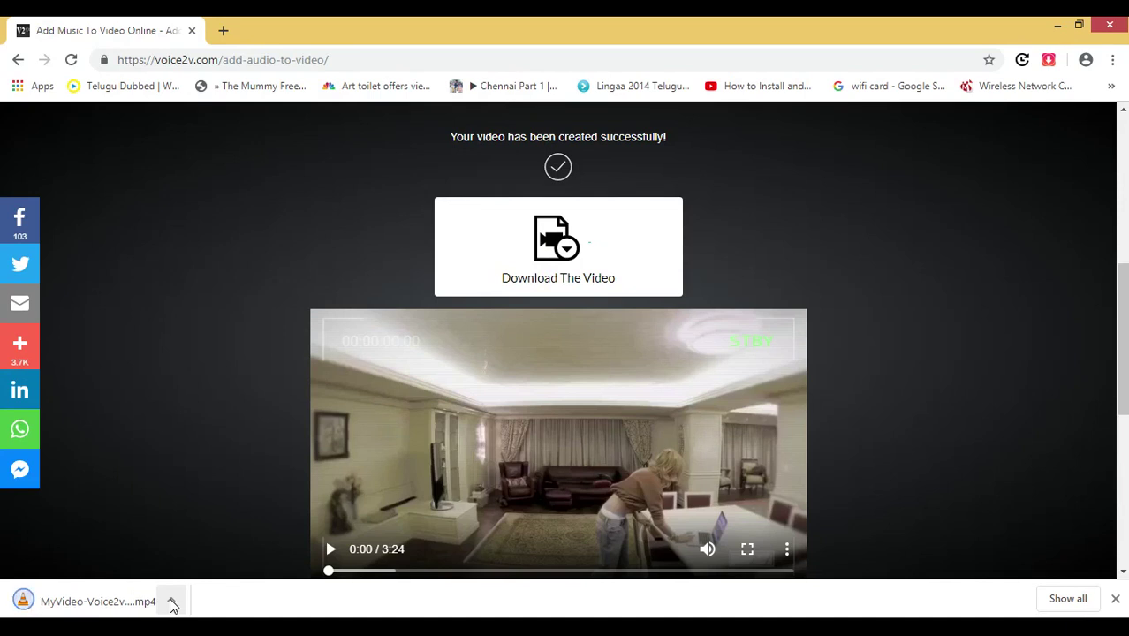
pyautogui.click(171, 602)
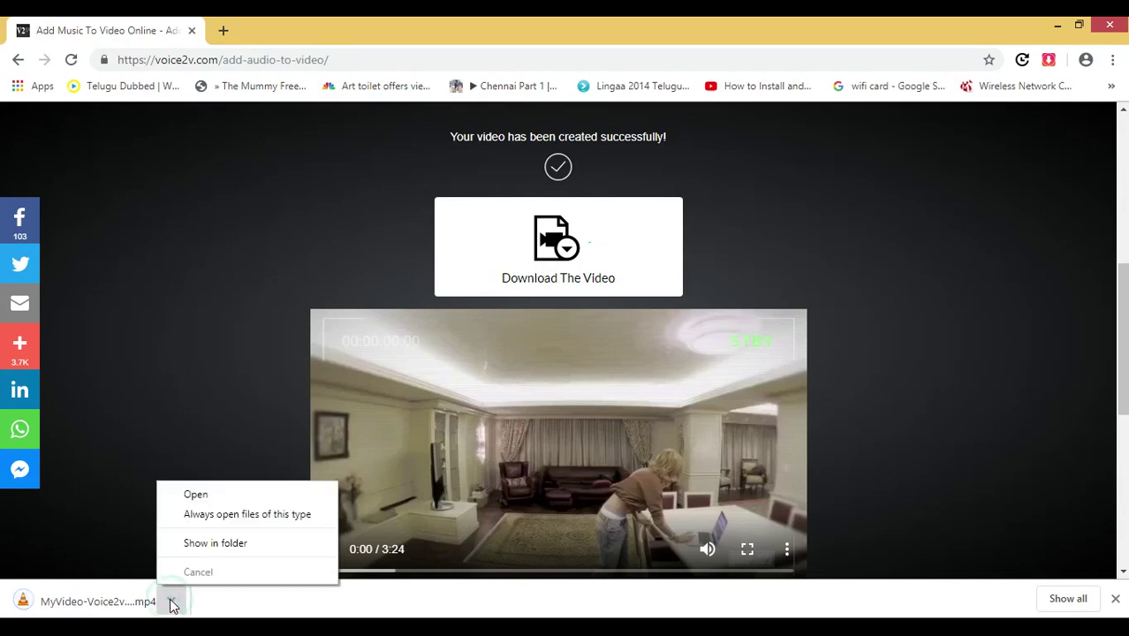
# Show the download in its folder and compare sizes: original 15.2 MB, merged 20.7 MB.
pyautogui.click(255, 547)
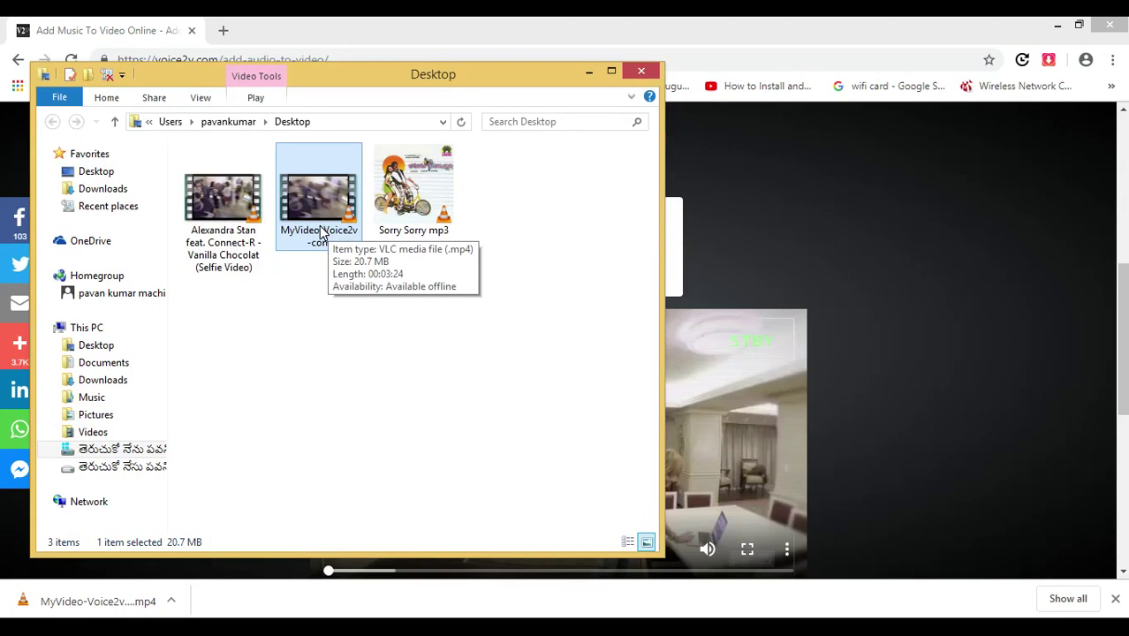
pyautogui.click(237, 210)
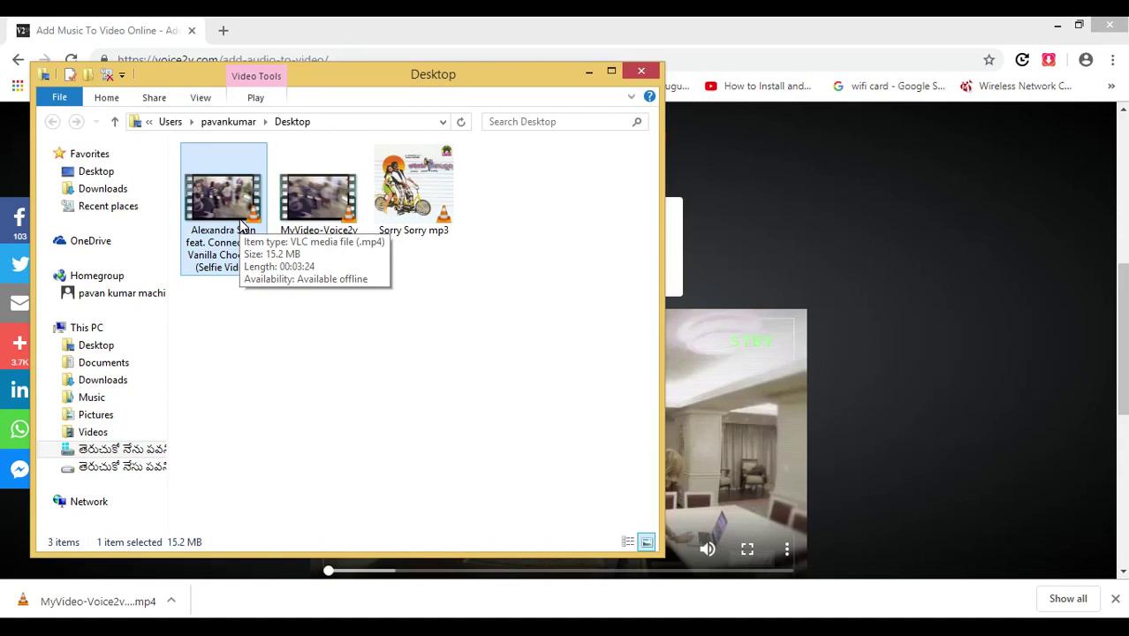
pyautogui.click(318, 231)
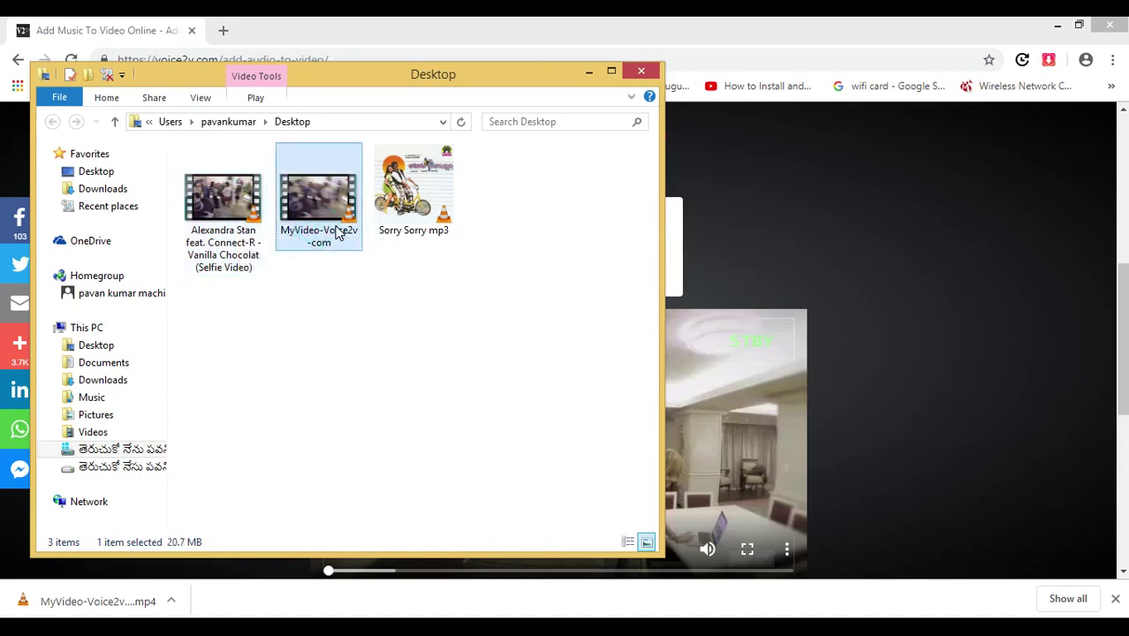
pyautogui.click(235, 221)
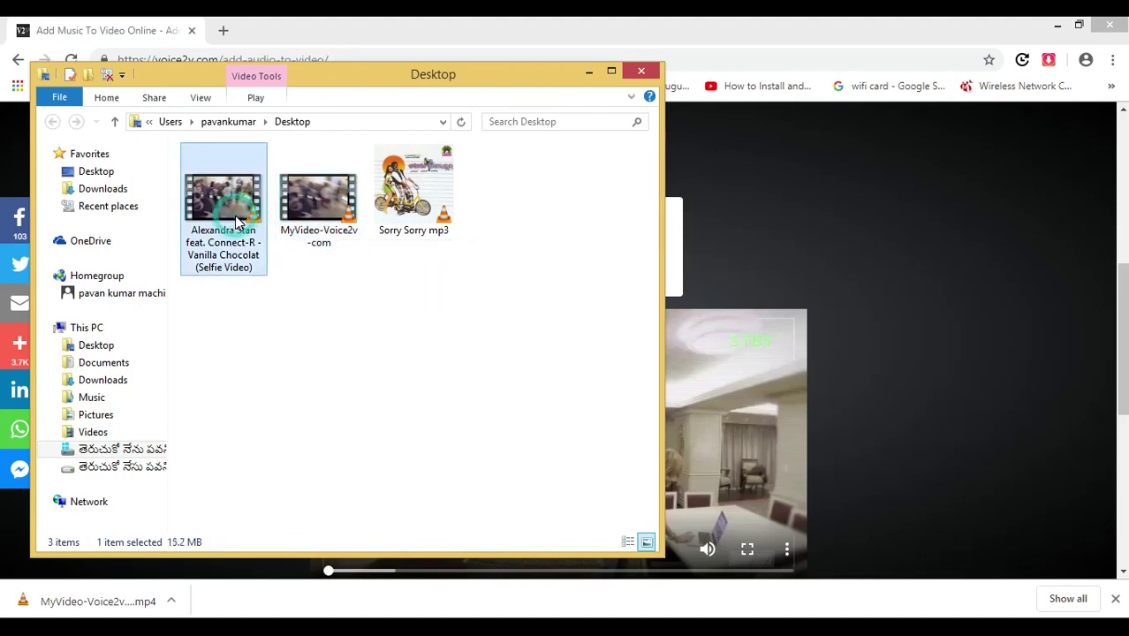
pyautogui.rightClick(243, 265)
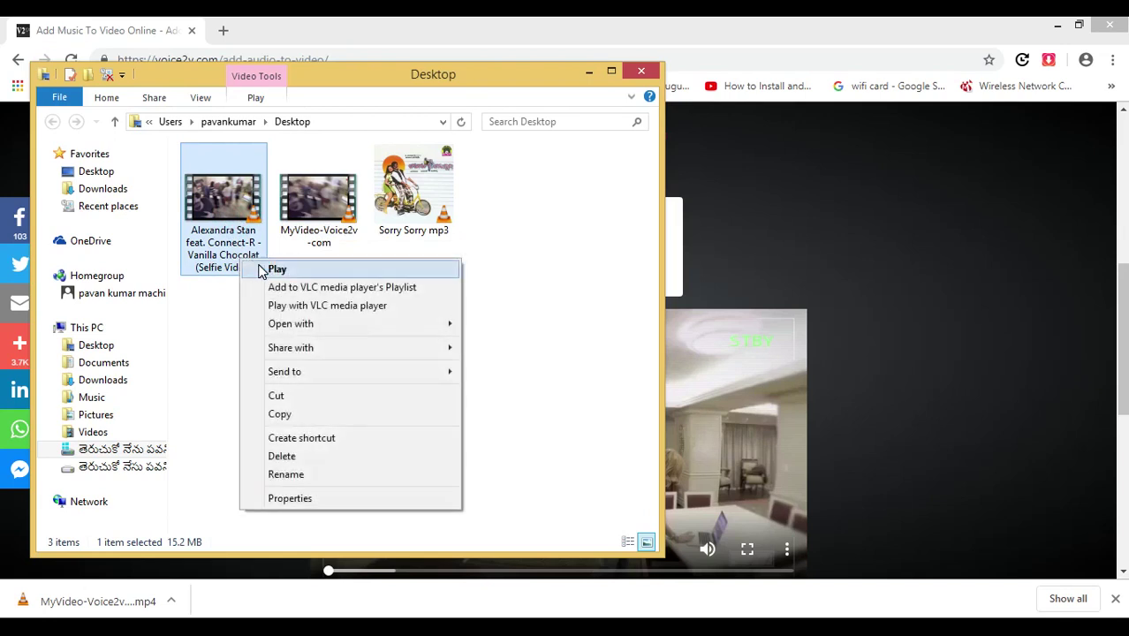
pyautogui.click(276, 269)
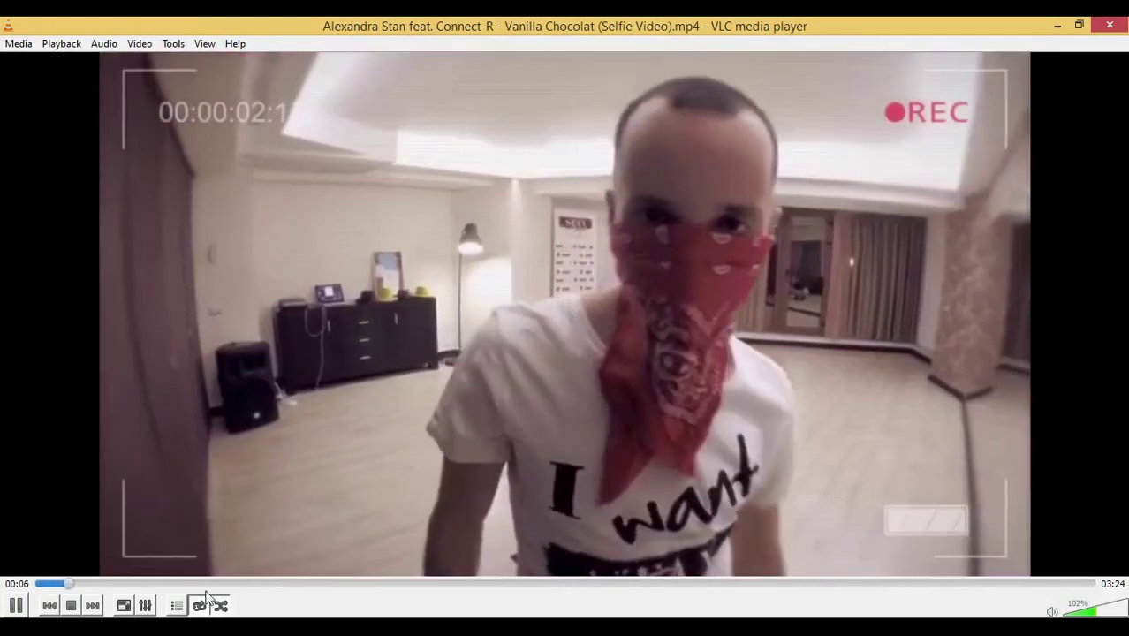
pyautogui.click(220, 584)
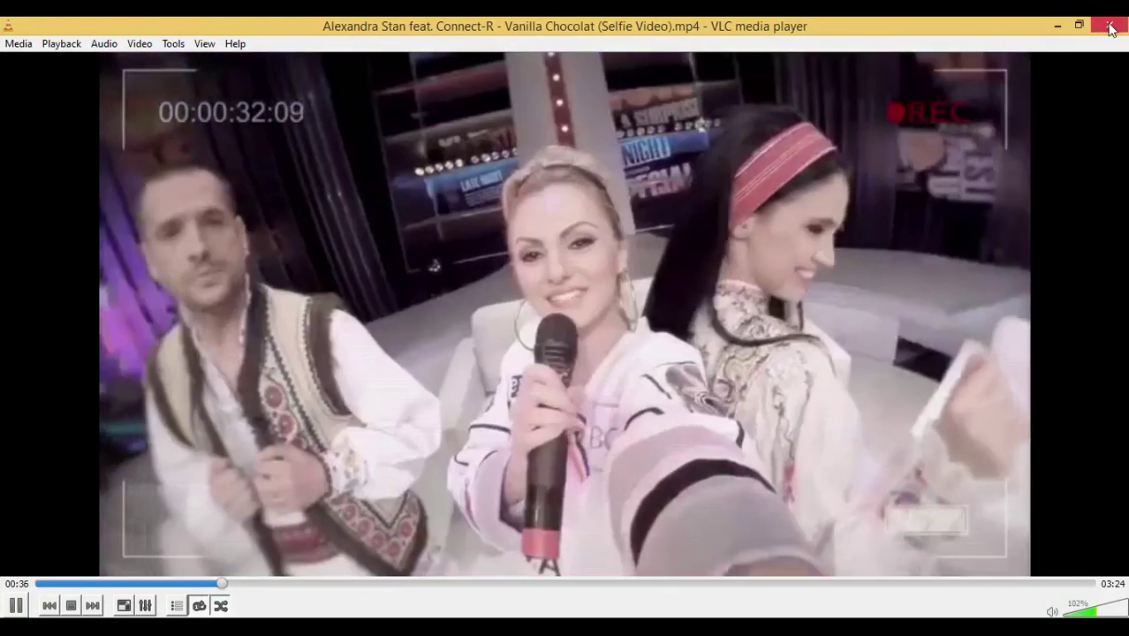
pyautogui.click(1109, 25)
pyautogui.click(323, 197)
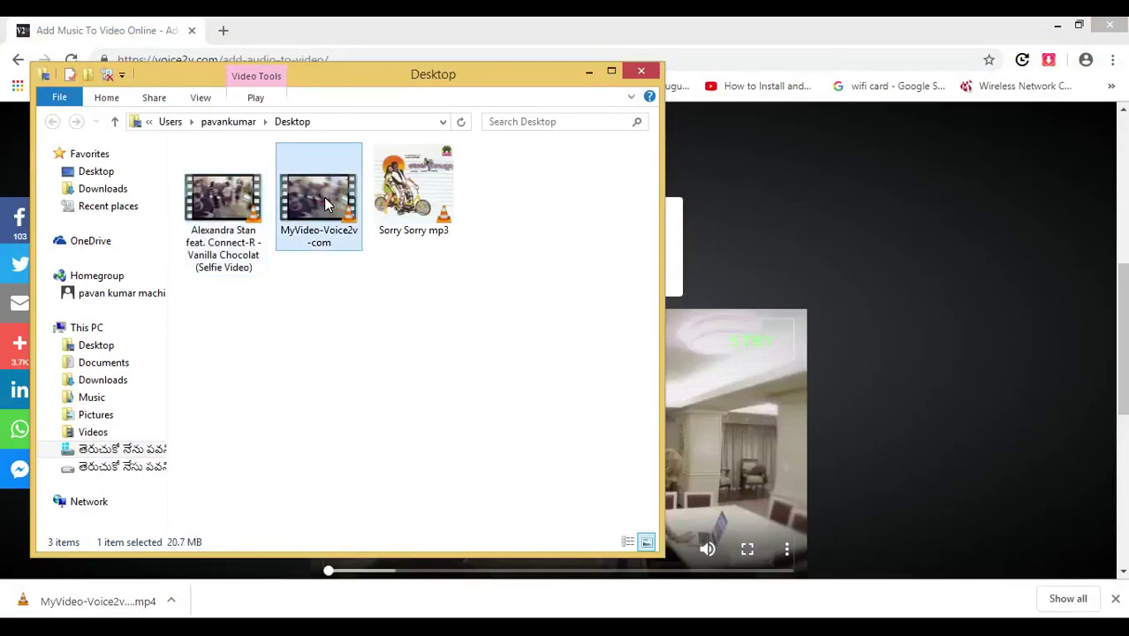
pyautogui.rightClick(325, 201)
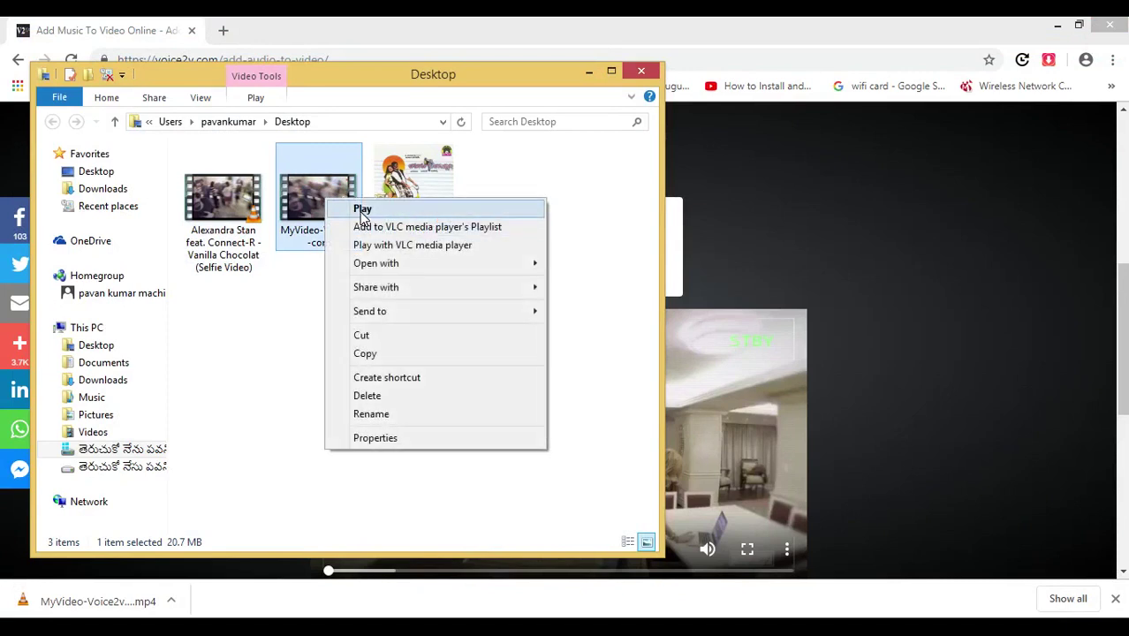
pyautogui.click(362, 212)
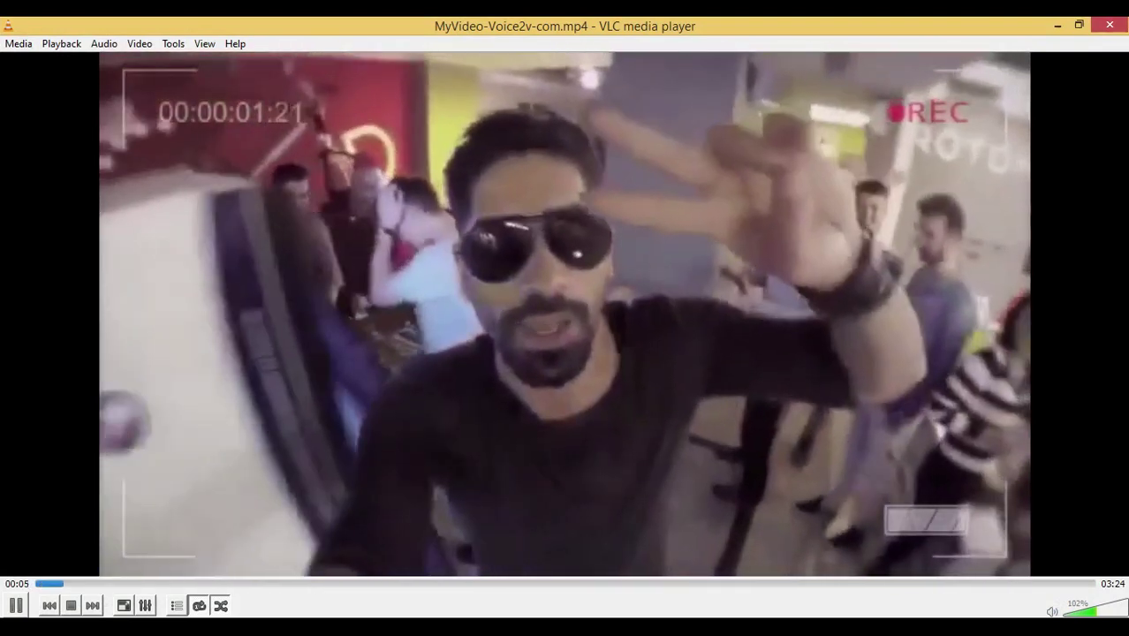
pyautogui.hotkey('ctrl', 'Right')
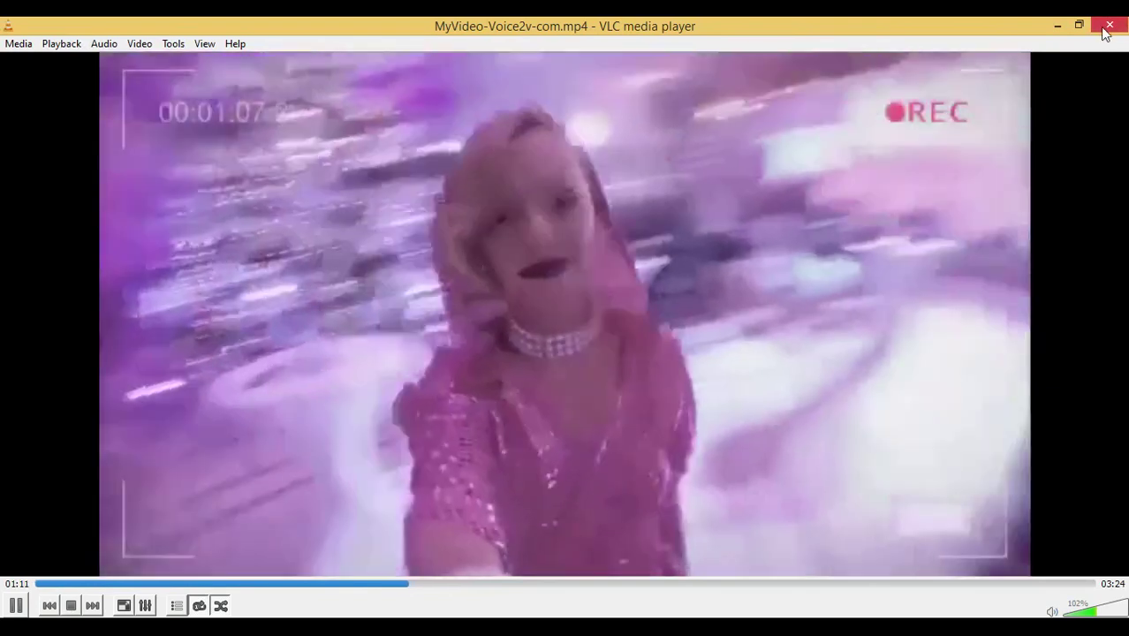
pyautogui.click(1106, 23)
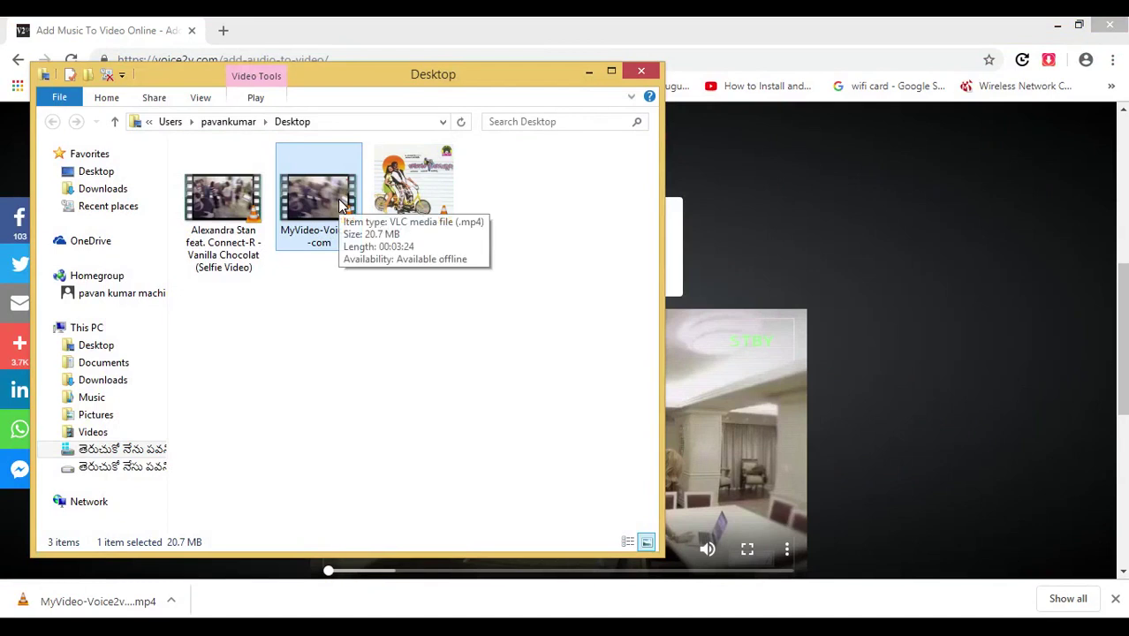
pyautogui.press('Left')
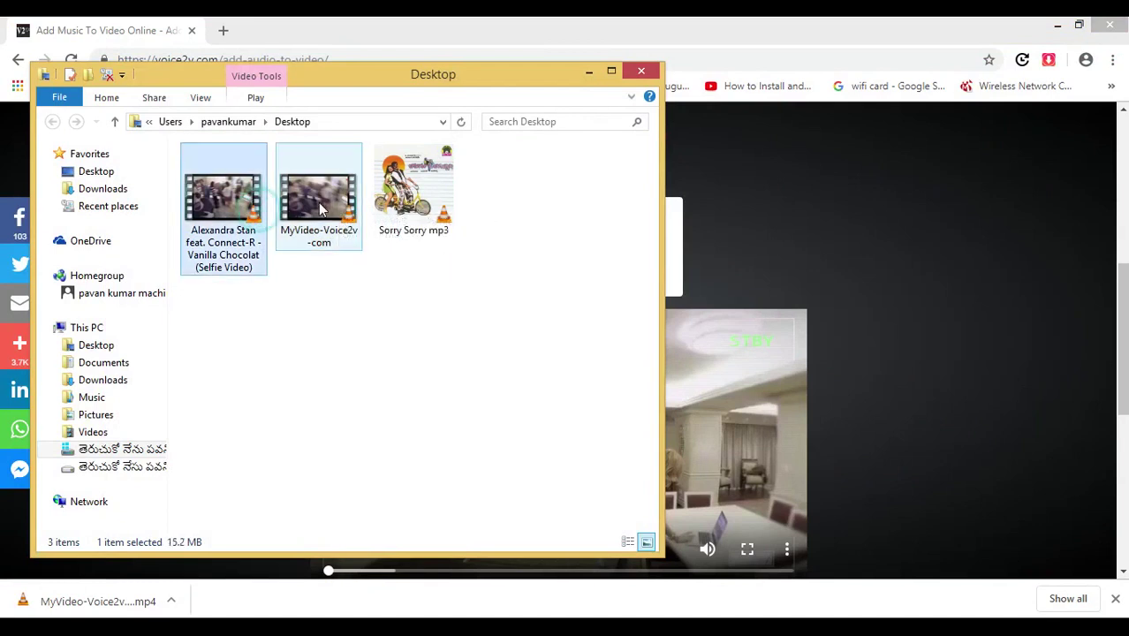
pyautogui.click(322, 209)
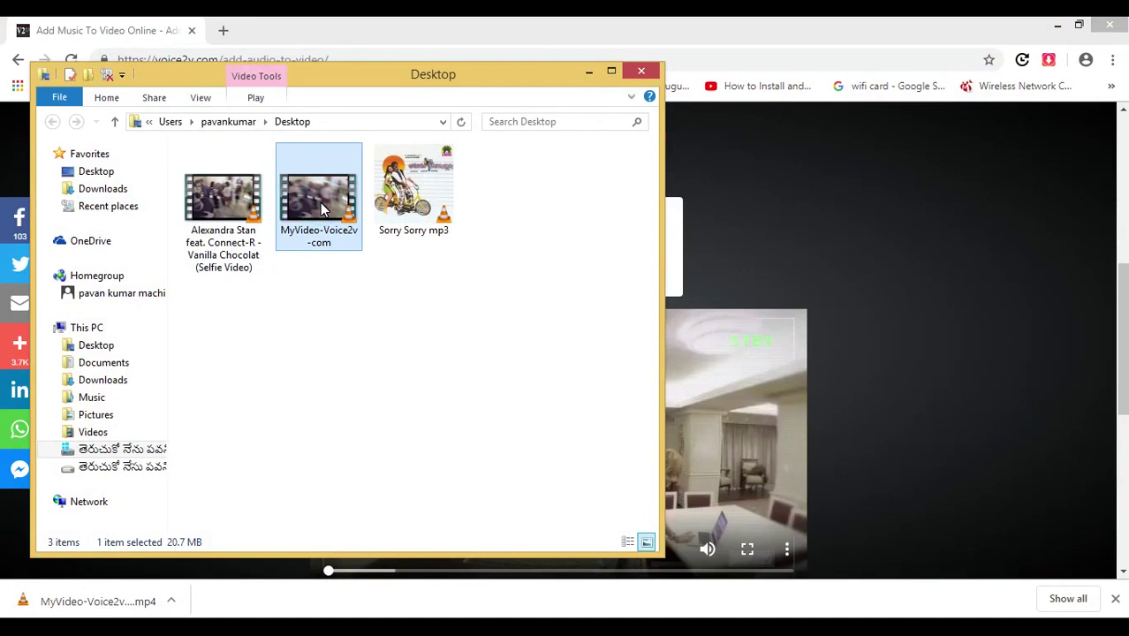